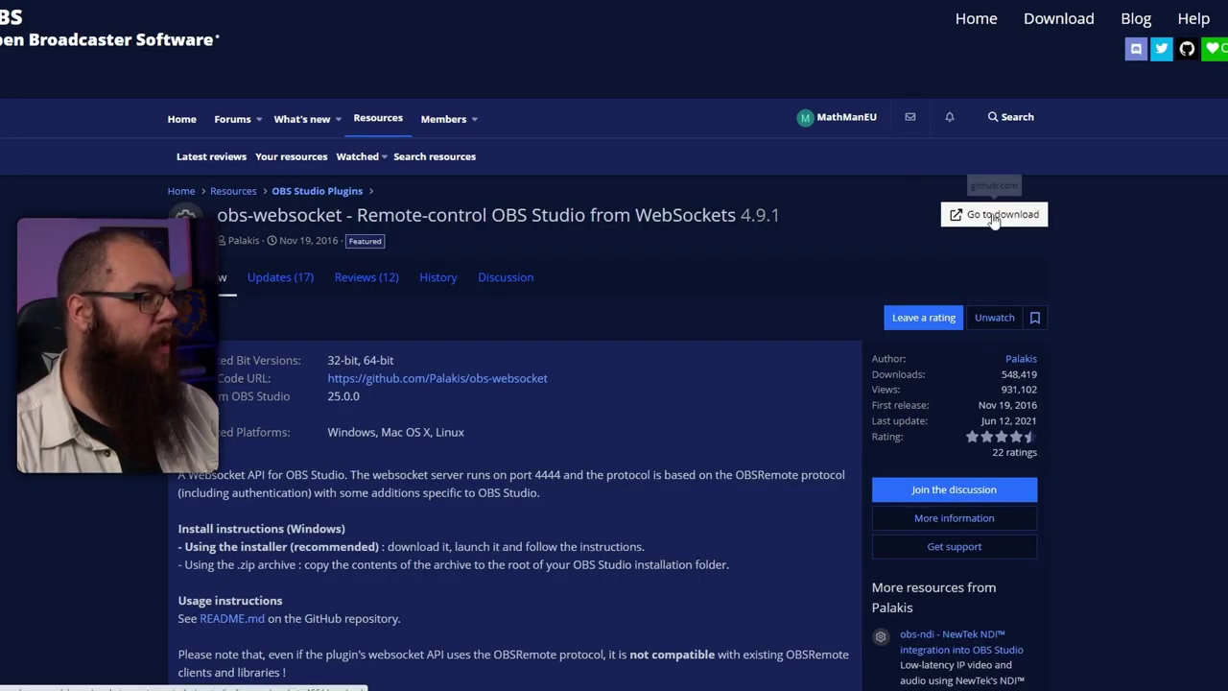
Step: Download obs-websocket-4.9.1-Windows.zip from the GitHub release's Assets and open it in WinRAR
left_click(1003, 216)
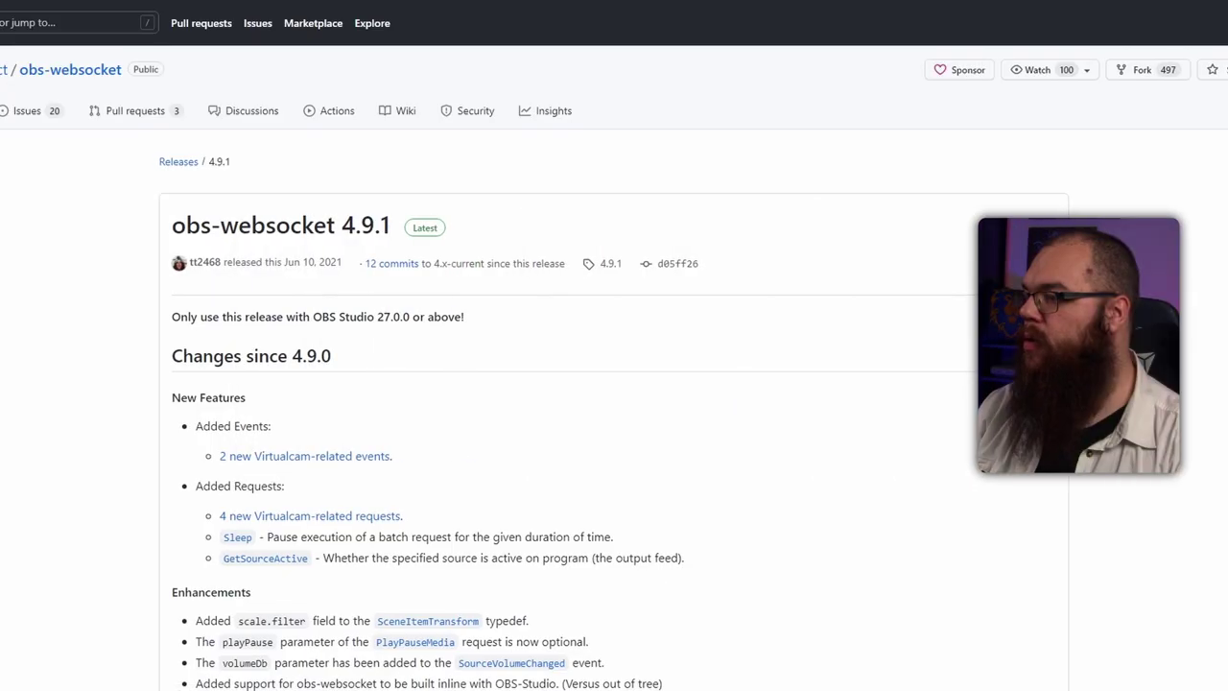
scroll(540, 140, "down", 12)
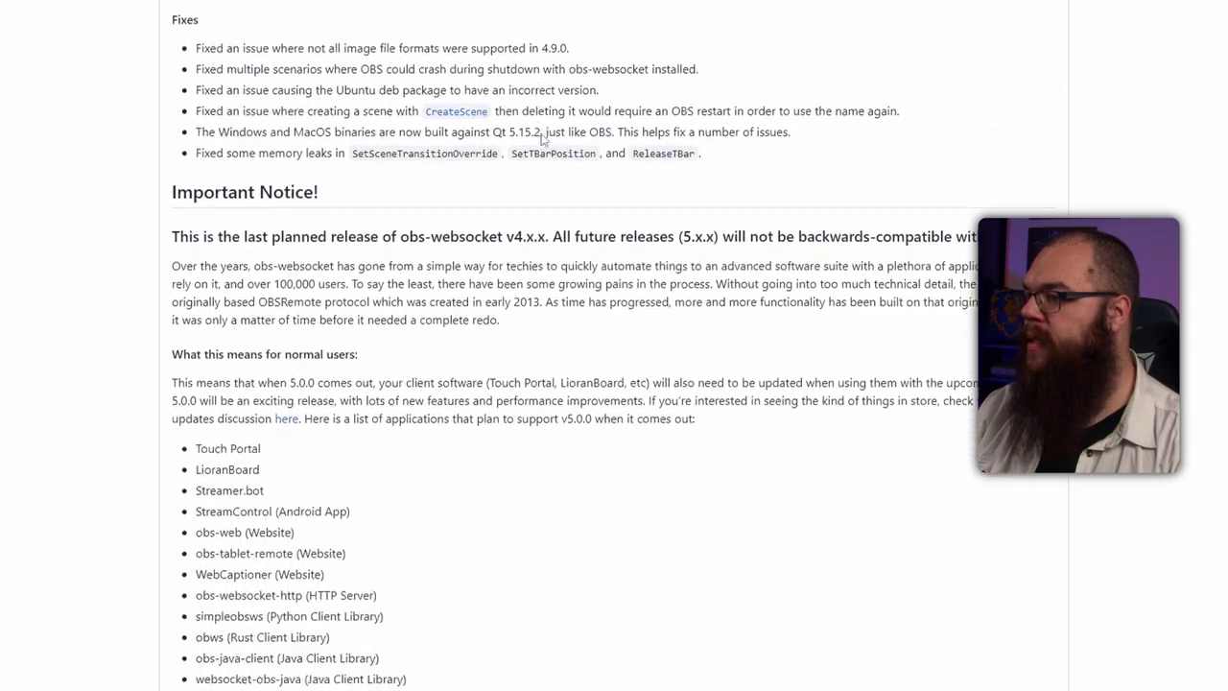
scroll(540, 140, "down", 6)
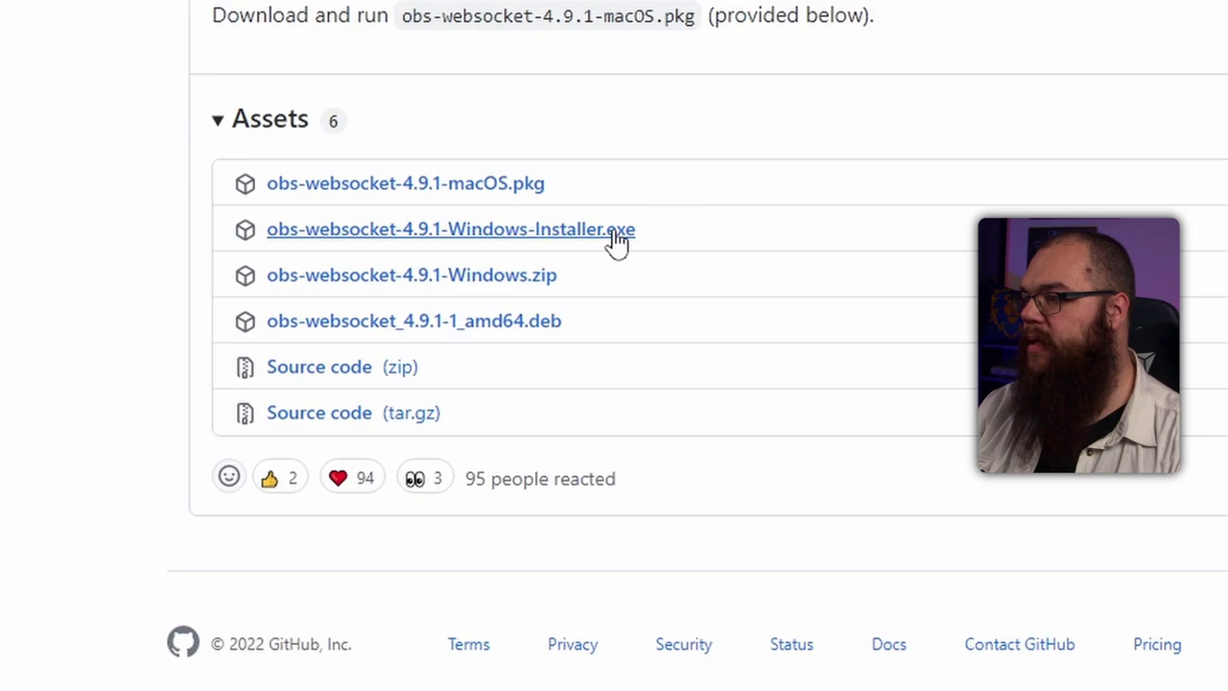
left_click(494, 276)
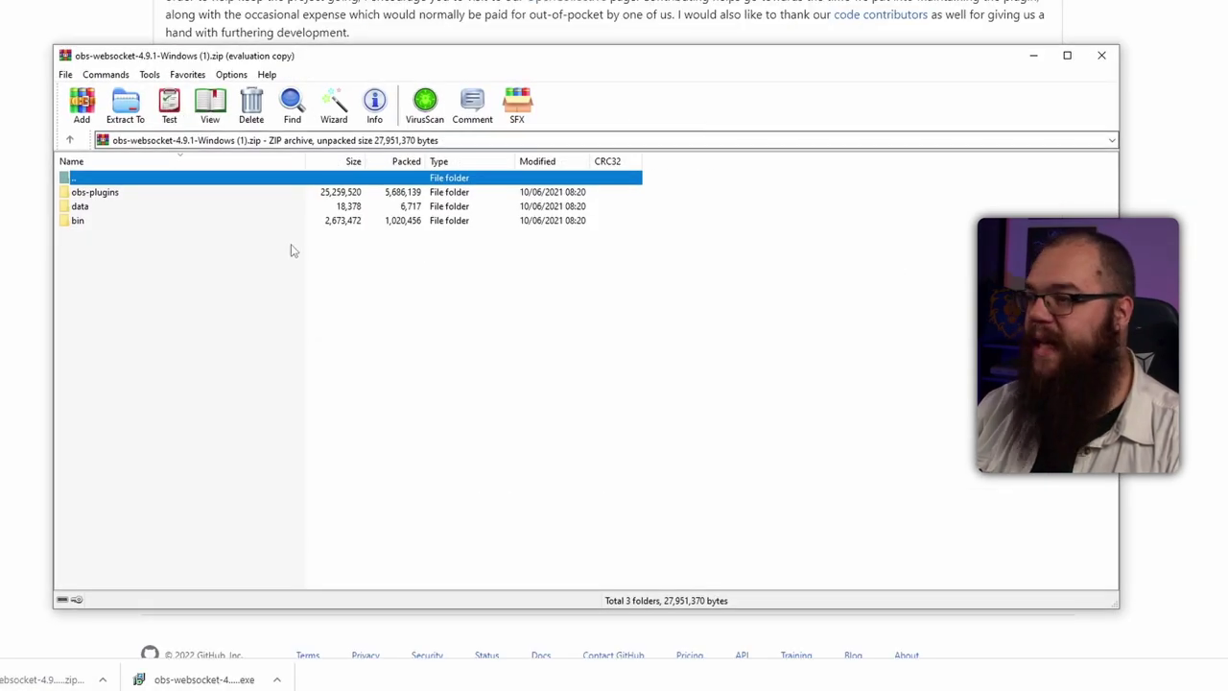
Step: Open the C:\Program Files (x86)\obs-studio folder in File Explorer
left_click(1100, 55)
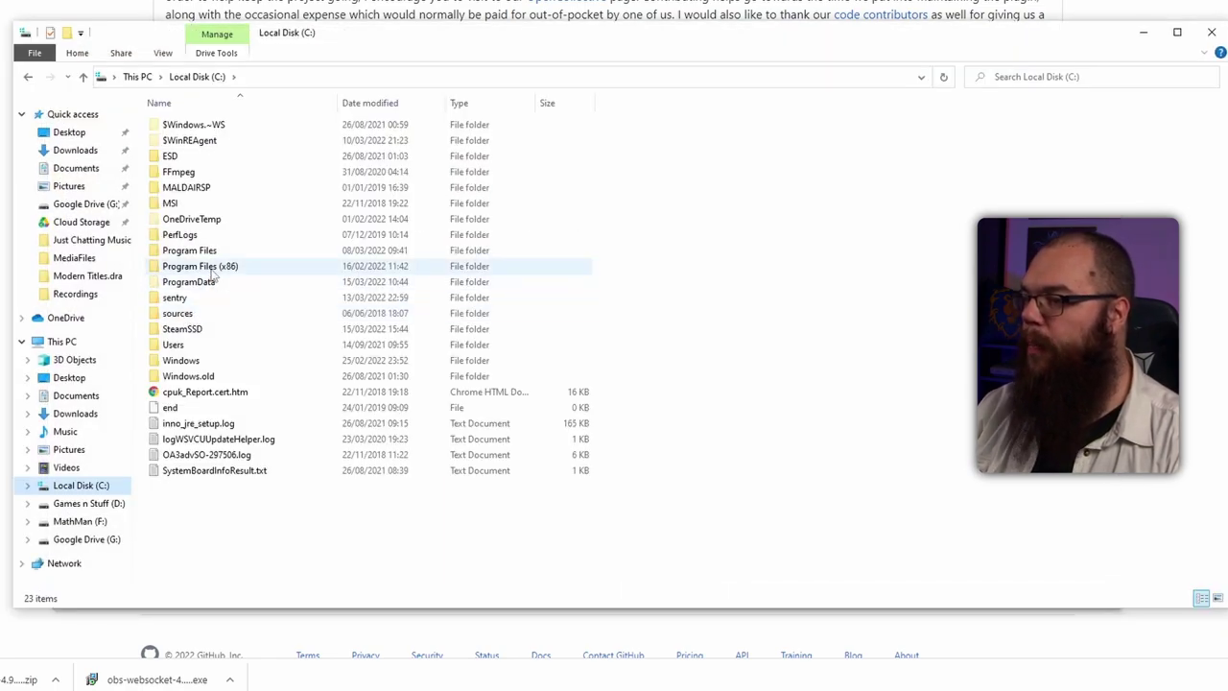
left_click(215, 273)
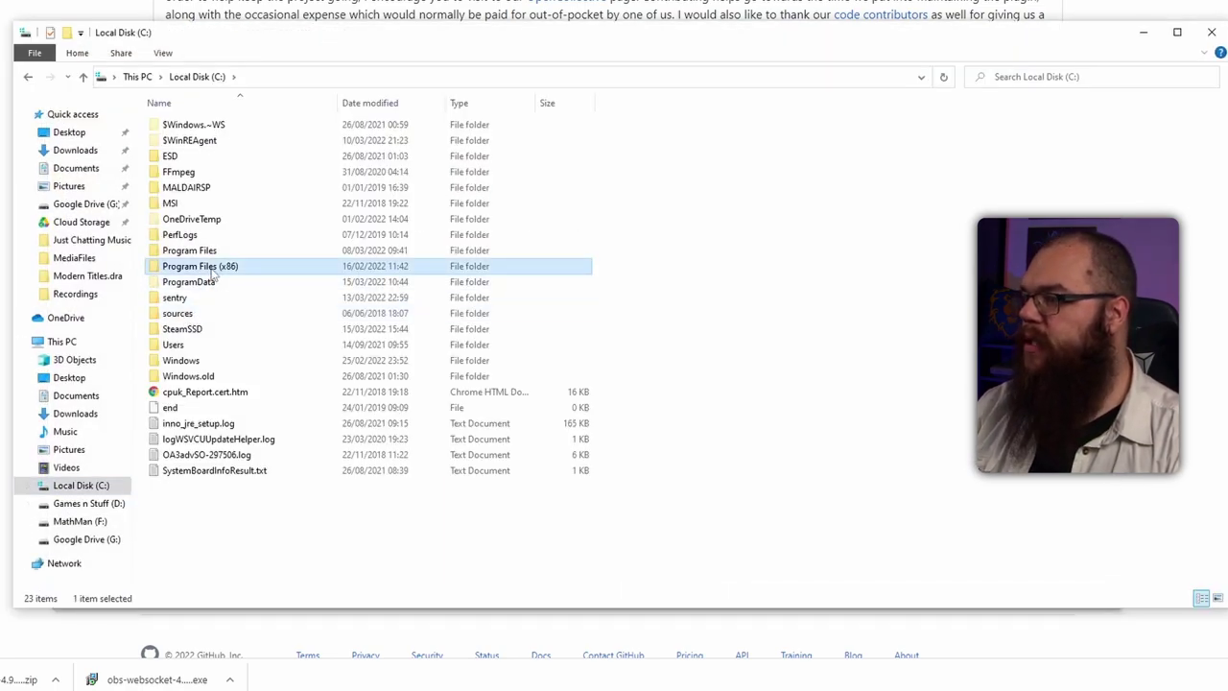
double_click(215, 272)
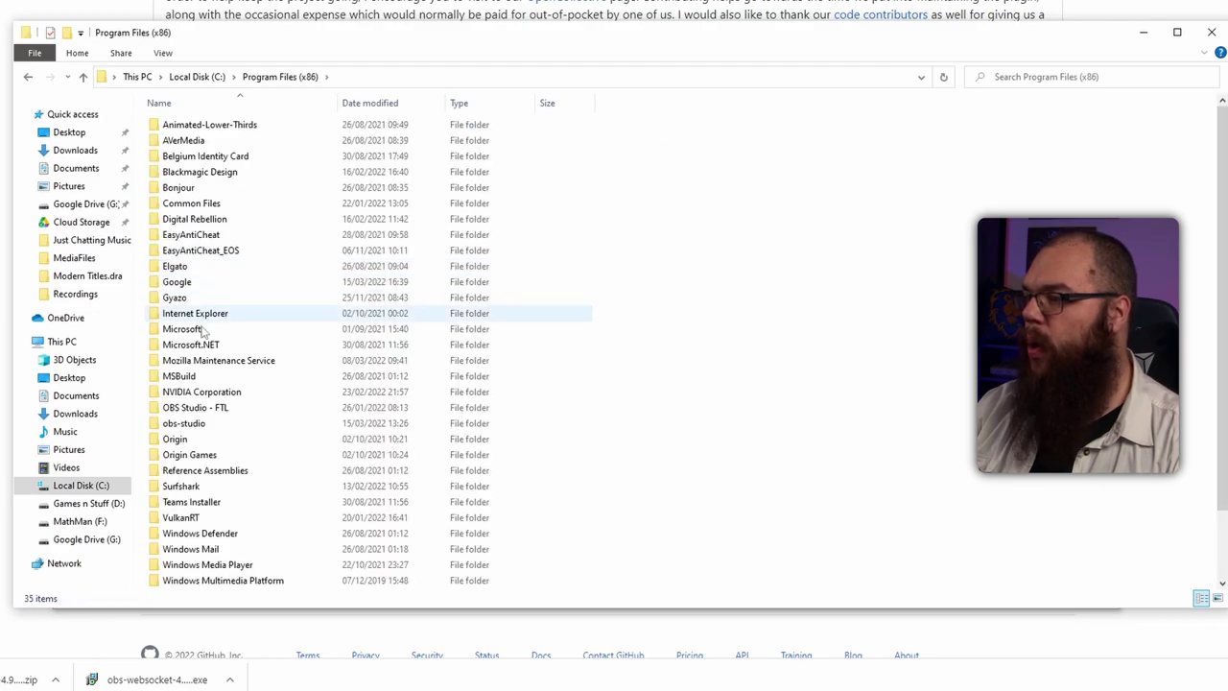
double_click(200, 424)
Step: Select the obs-plugins, data and bin folders in the WinRAR archive
left_click_drag(410, 42, 418, 123)
left_click(405, 76)
left_click_drag(122, 249, 91, 190)
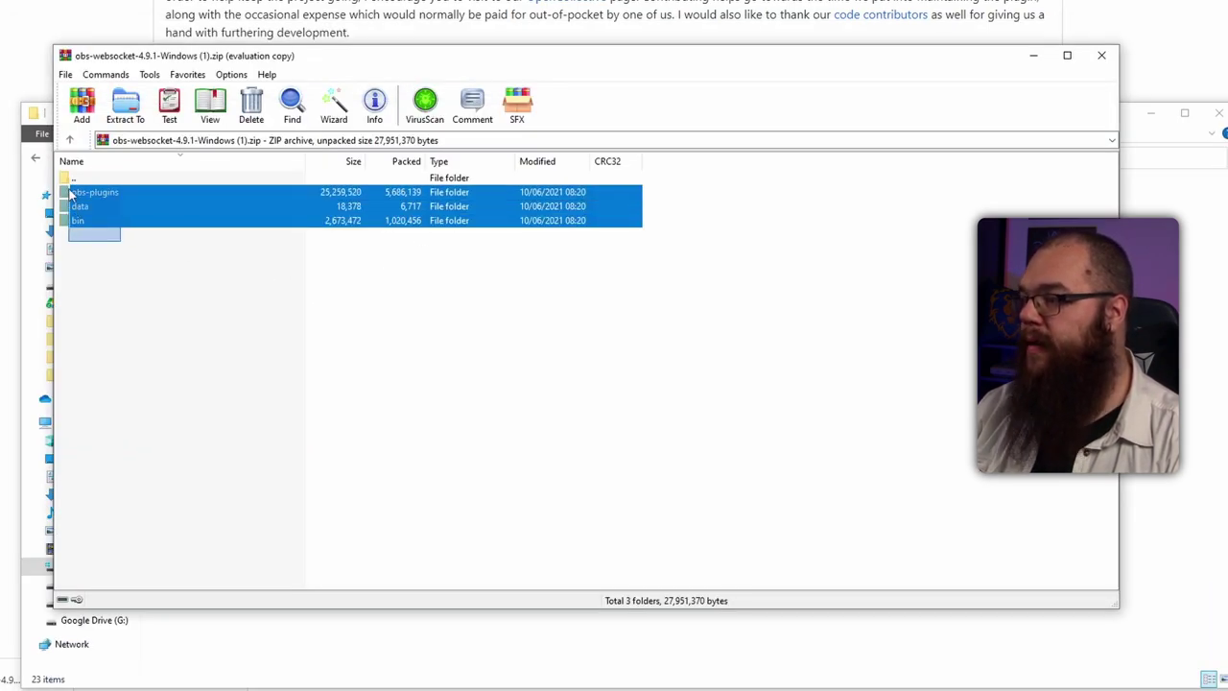
right_click(81, 191)
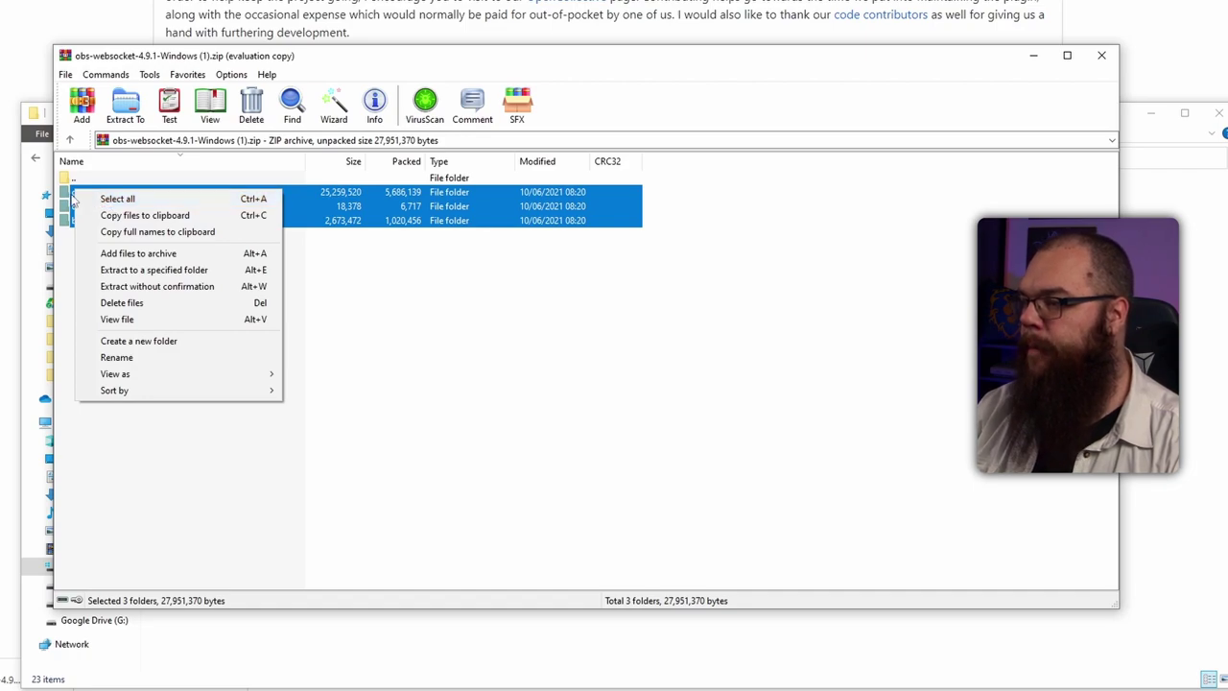
left_click(115, 215)
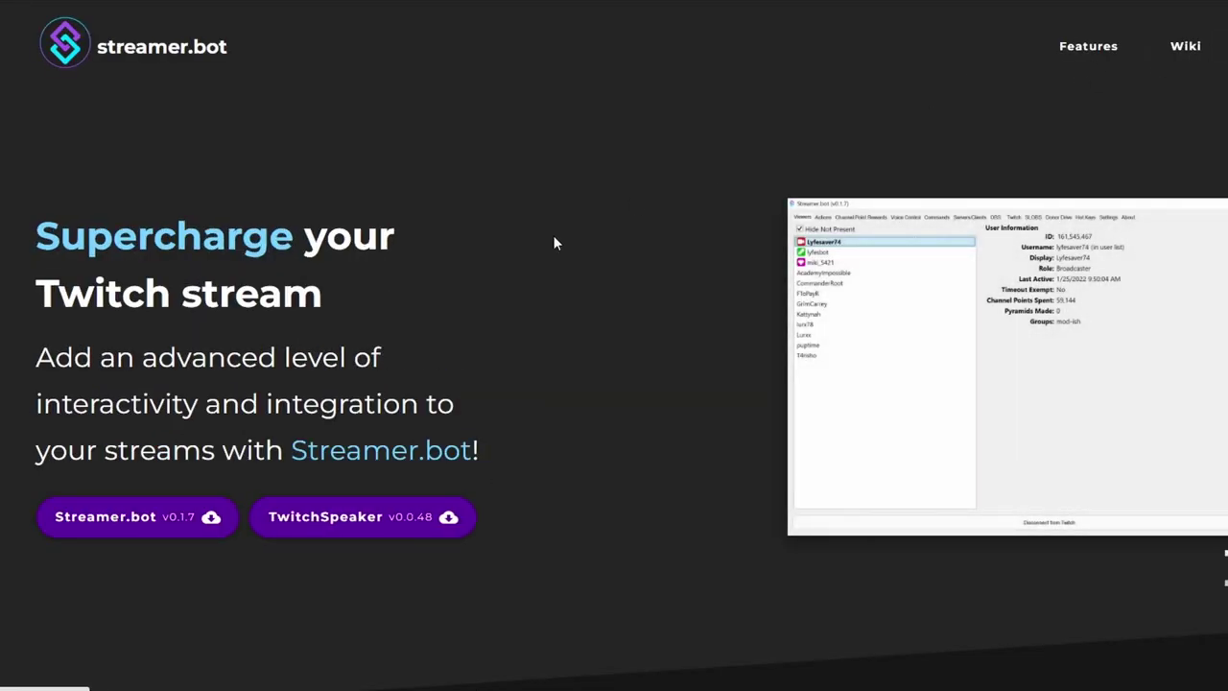
Step: Download Streamer.bot v0.1.7, extract the zip here and launch Streamer.bot.exe
left_click(113, 523)
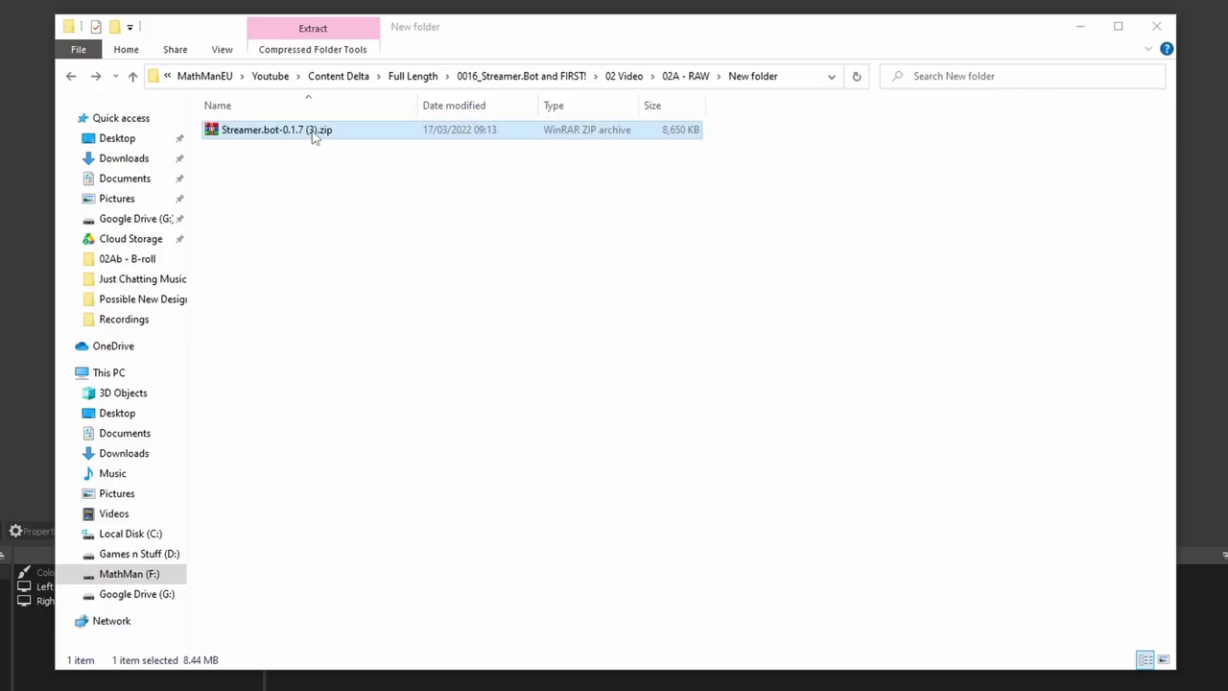
right_click(316, 132)
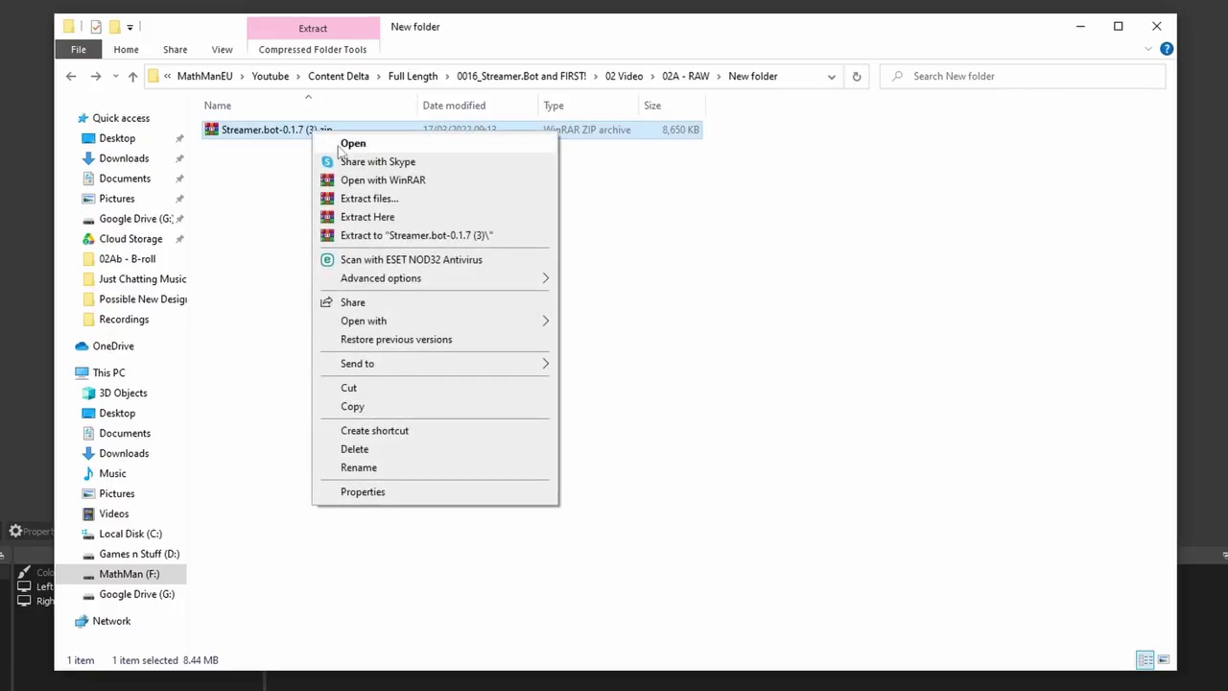
left_click(338, 213)
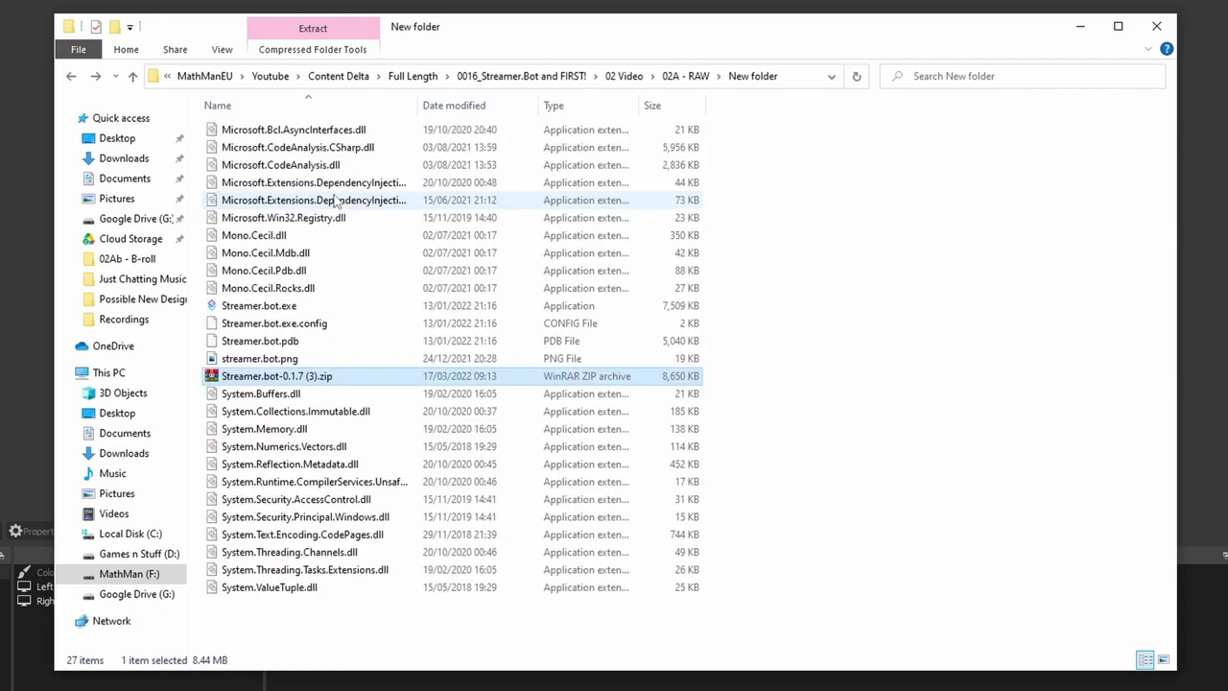
double_click(283, 360)
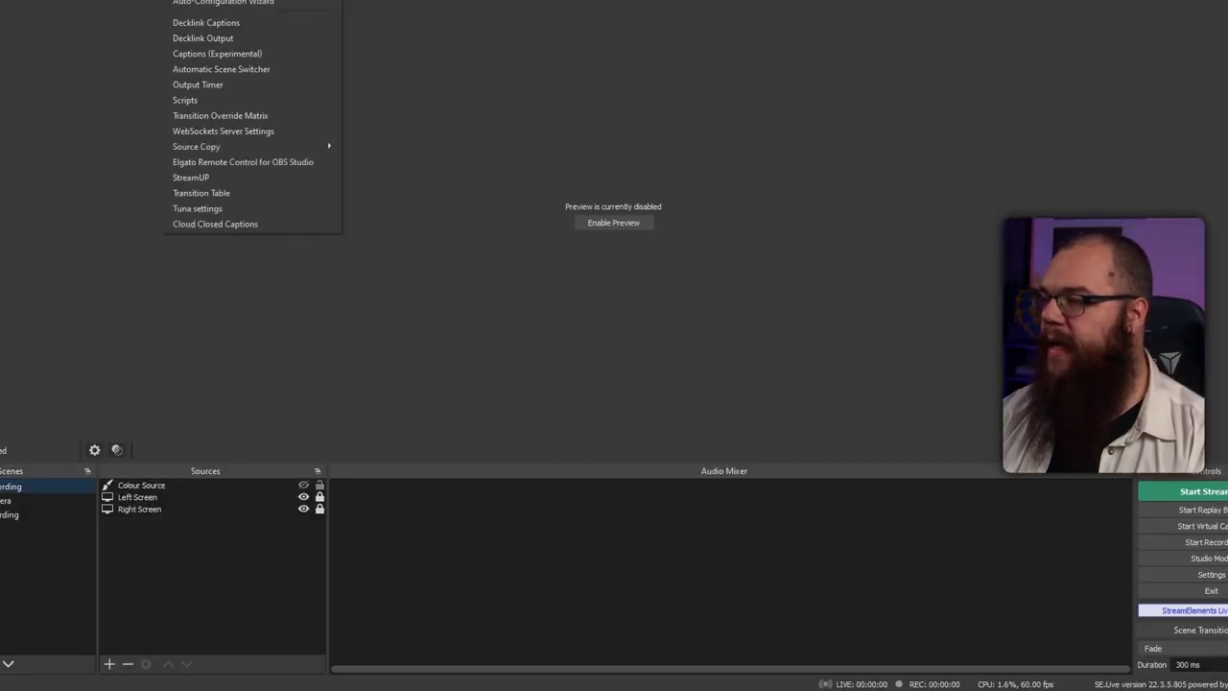
Step: Check OBS's WebSockets Server Settings show the server enabled on port 4444
left_click(212, 130)
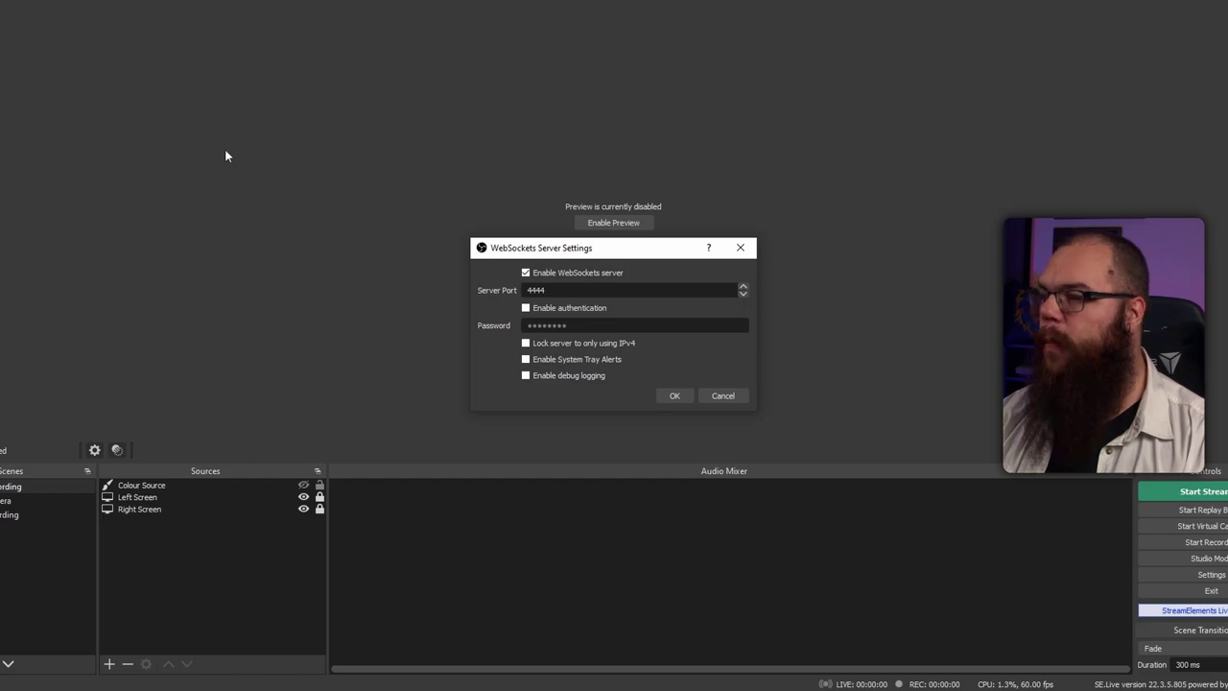
left_click_drag(538, 248, 48, 180)
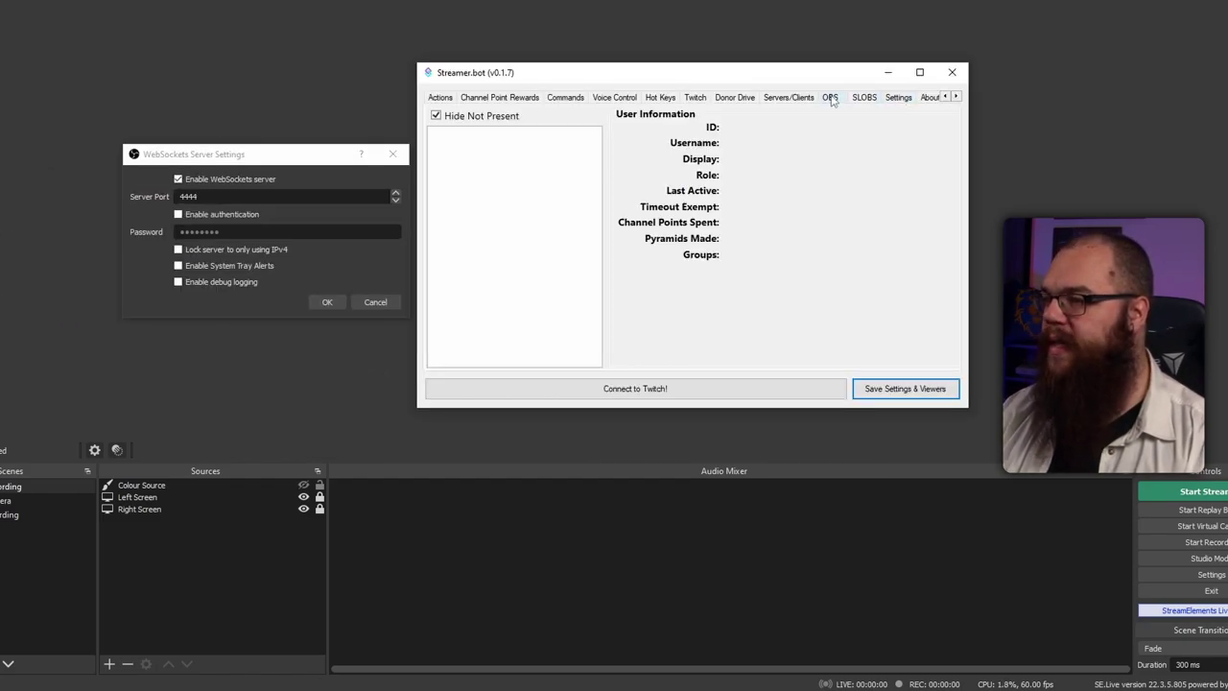
left_click(830, 98)
Step: Add an OBS connection named Websocket at 127.0.0.1:4444 with auto connect and reconnect
right_click(558, 154)
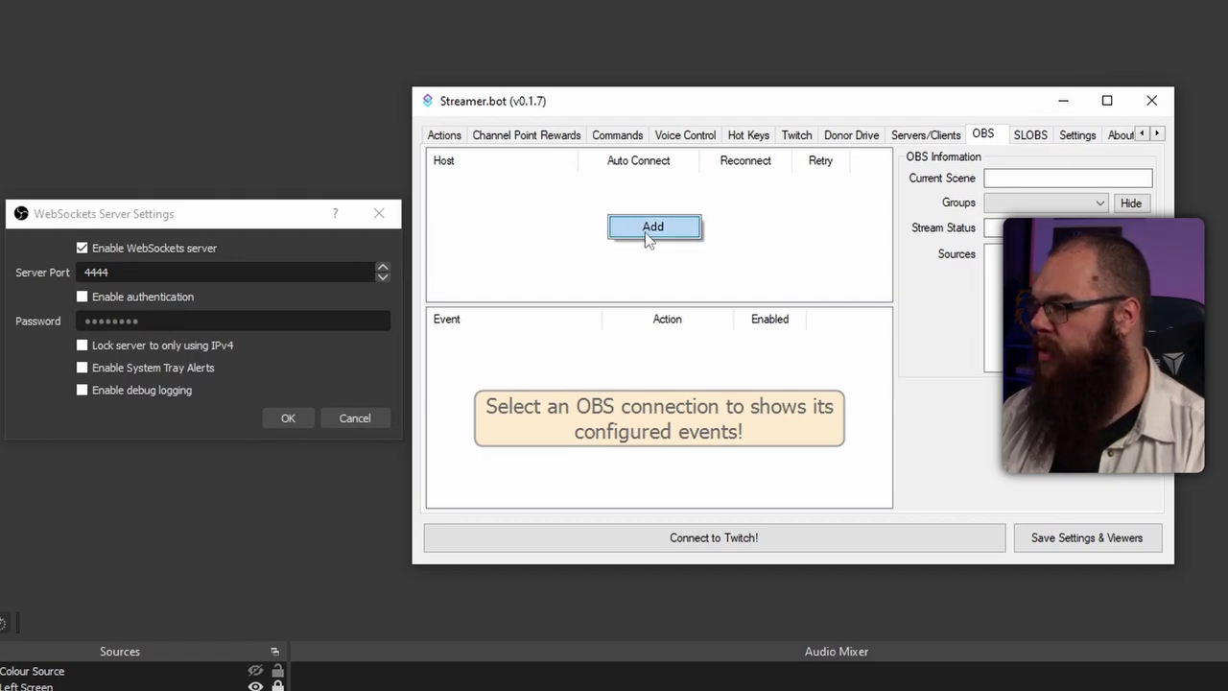
left_click(648, 236)
left_click(780, 249)
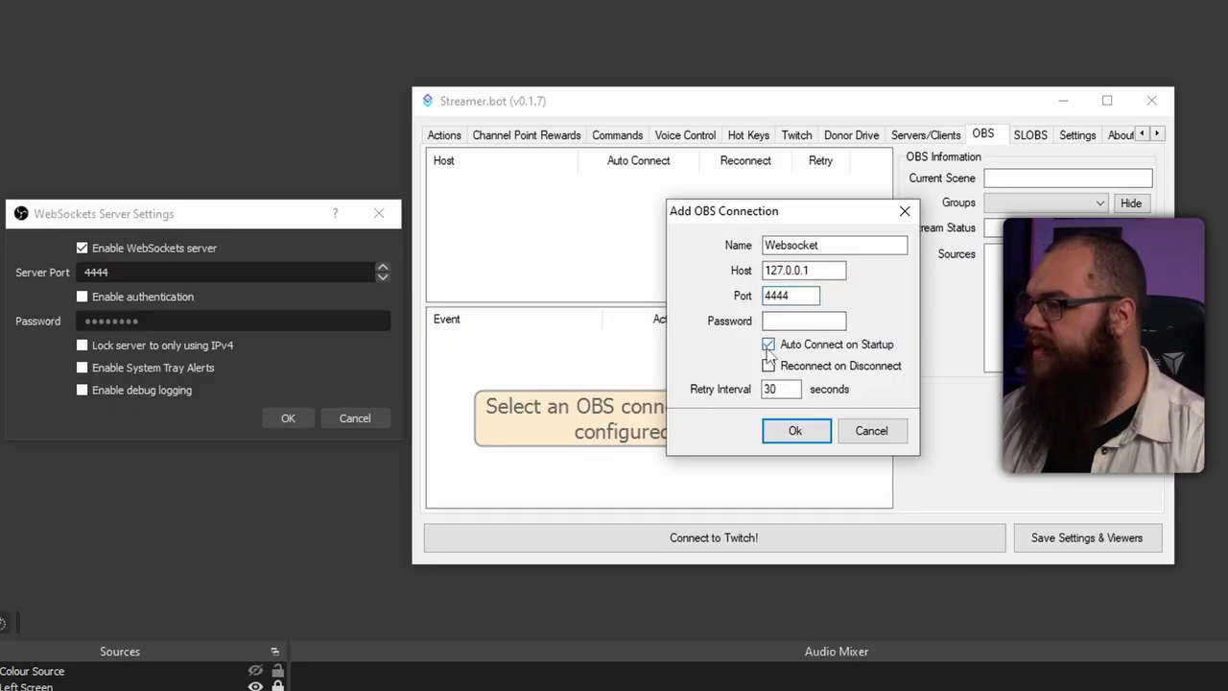
left_click(793, 430)
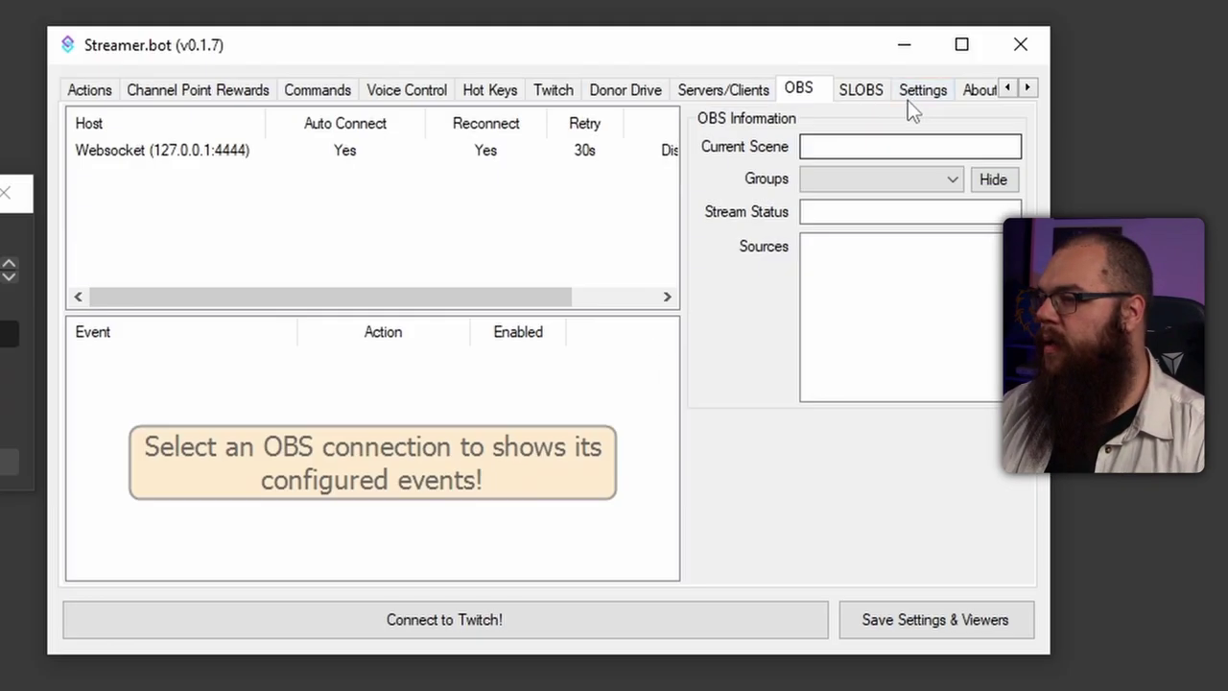
left_click(1080, 137)
Step: Connect the broadcaster Twitch account with Auto Connect and Auto Reconnect turned on
left_click(273, 120)
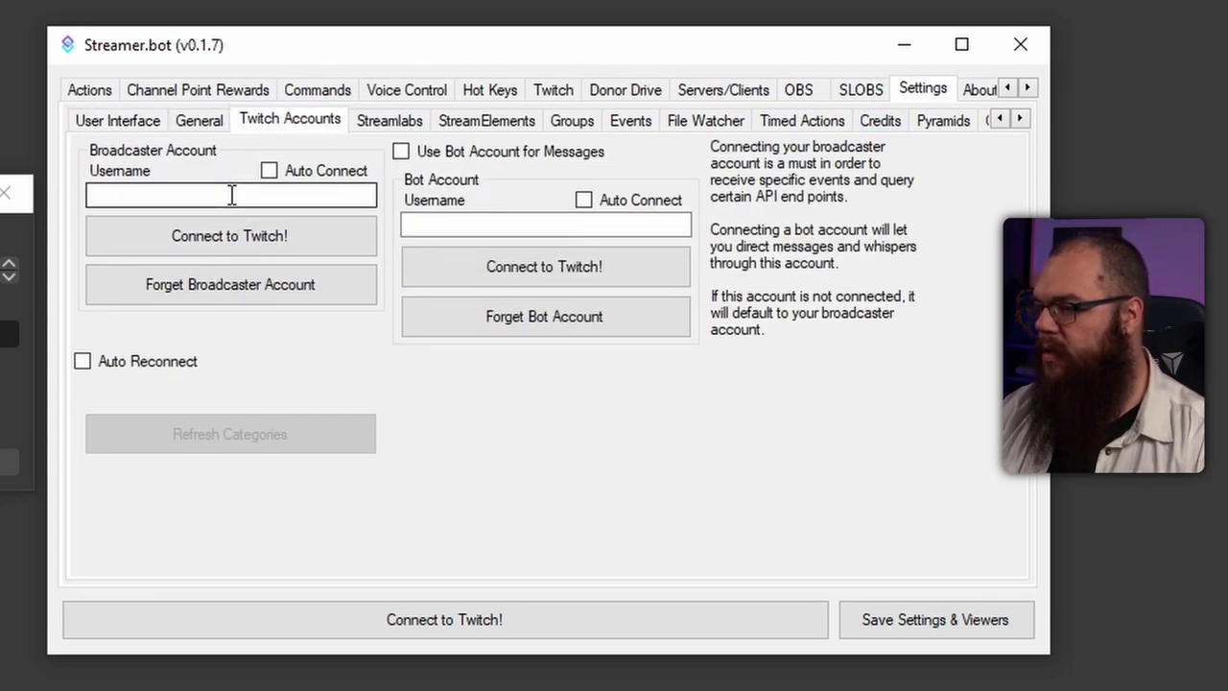
left_click(224, 233)
left_click(282, 175)
left_click(620, 205)
left_click(261, 195)
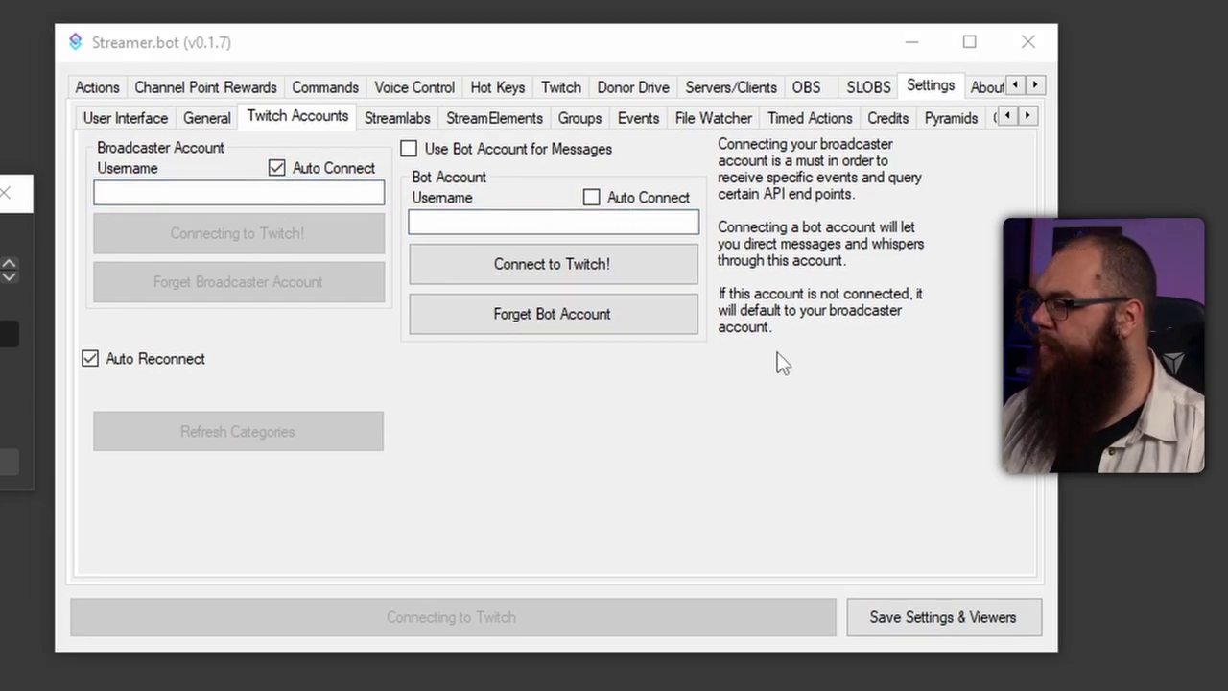
Step: Review the Streamlabs and StreamElements event and connection settings
left_click(428, 115)
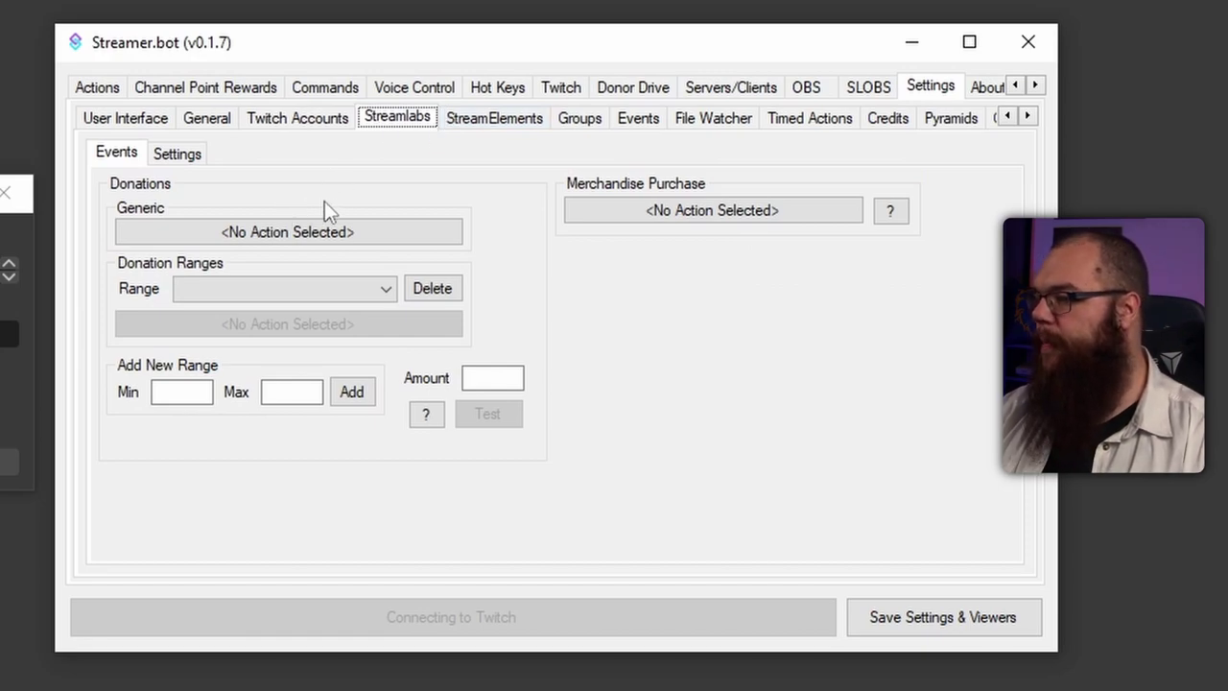
left_click(191, 159)
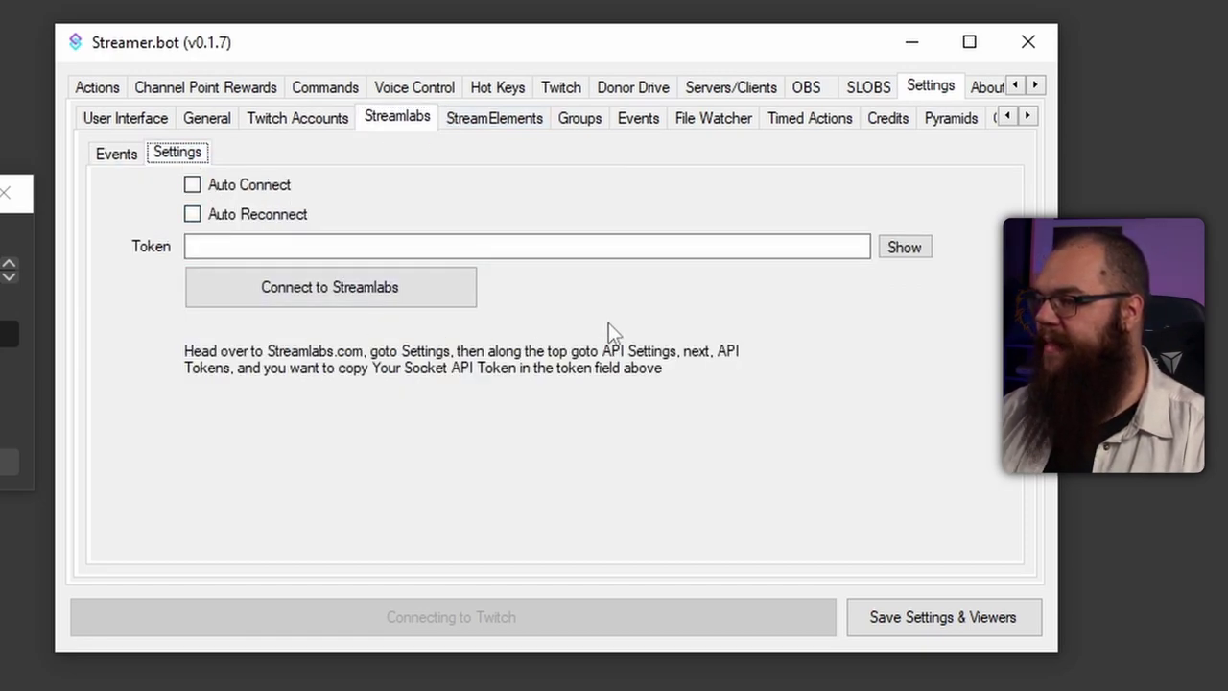
left_click(474, 119)
left_click(182, 156)
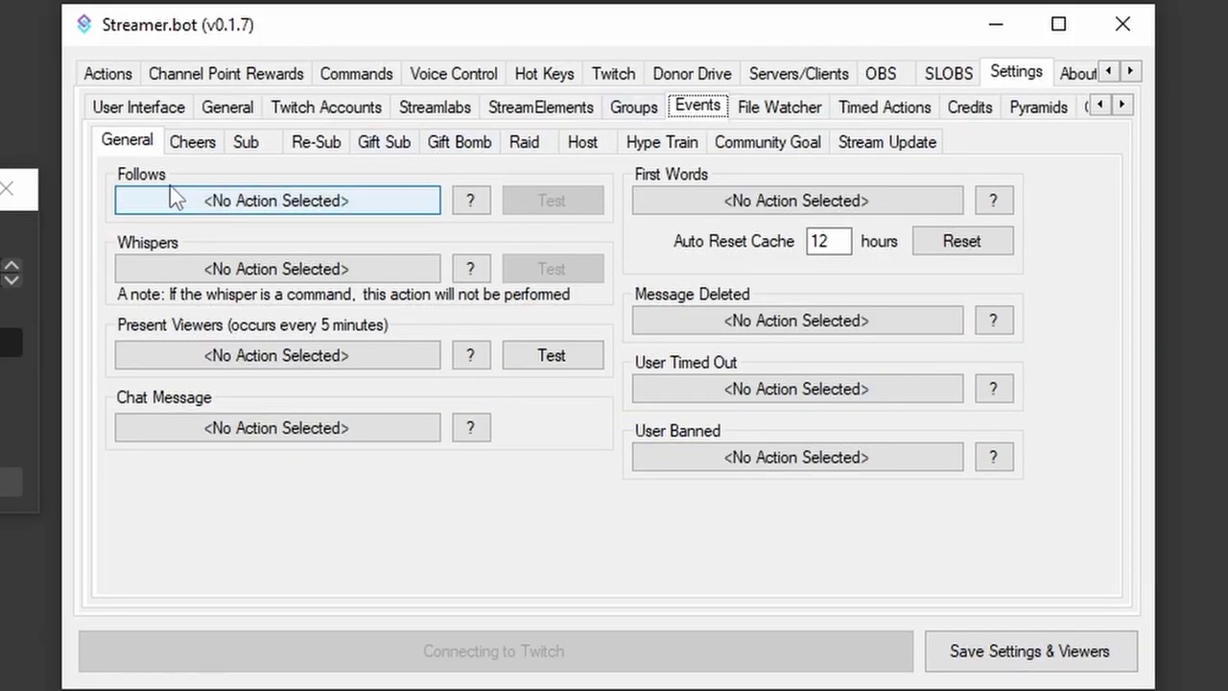
left_click(193, 142)
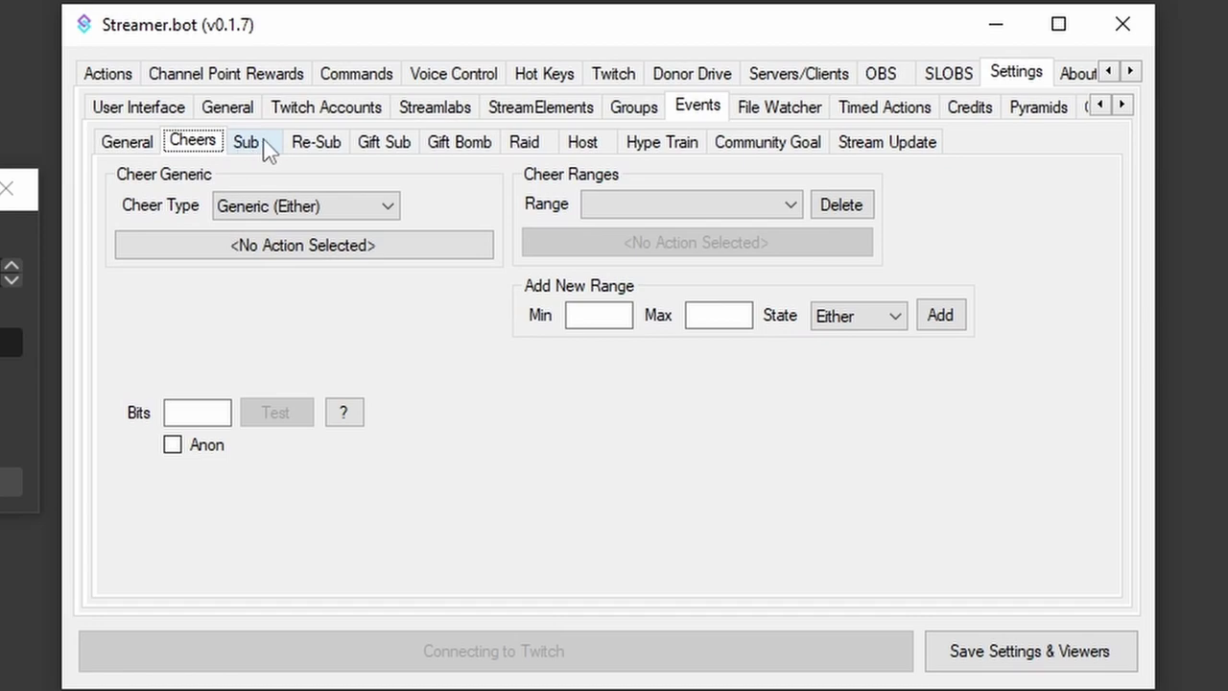
left_click(247, 144)
left_click(309, 149)
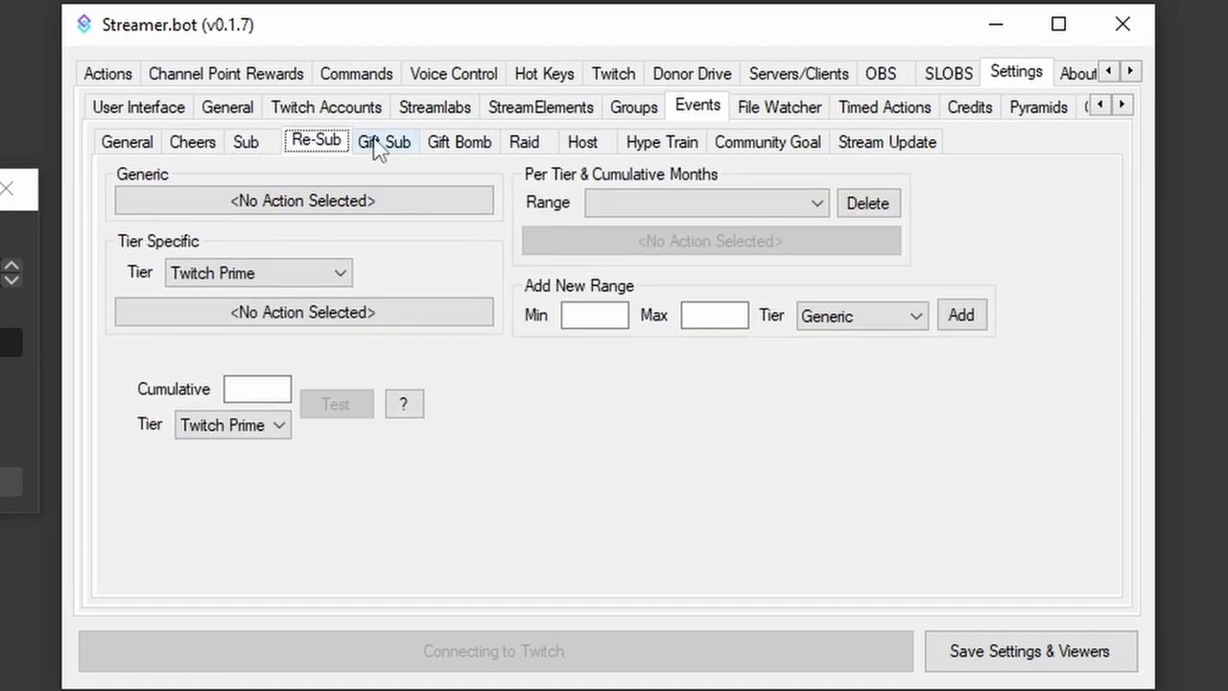
left_click(396, 144)
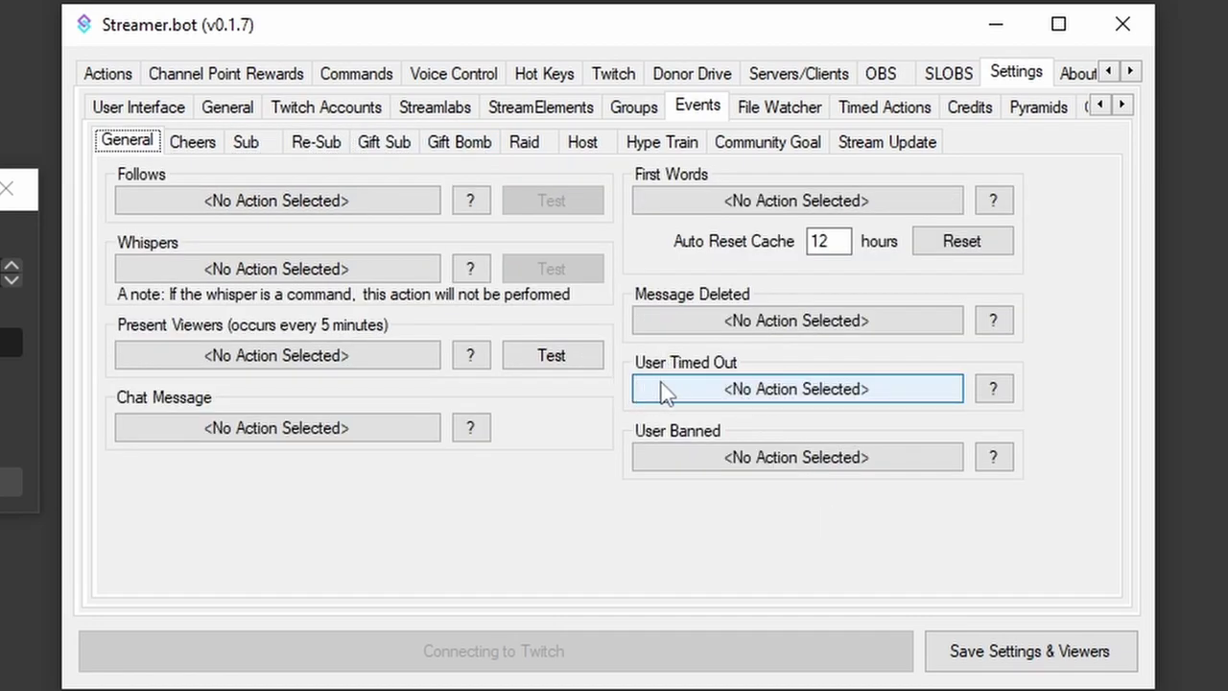
left_click(589, 149)
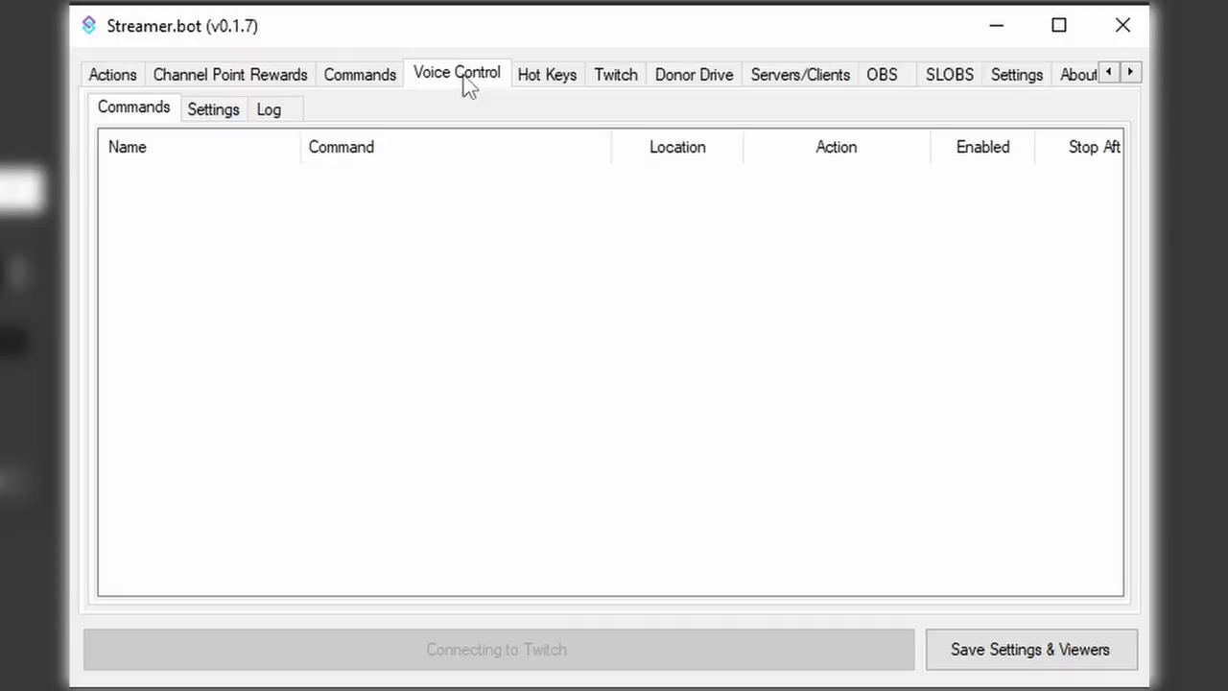
Step: Bring up the Add menu in the empty Voice Control commands list
right_click(271, 200)
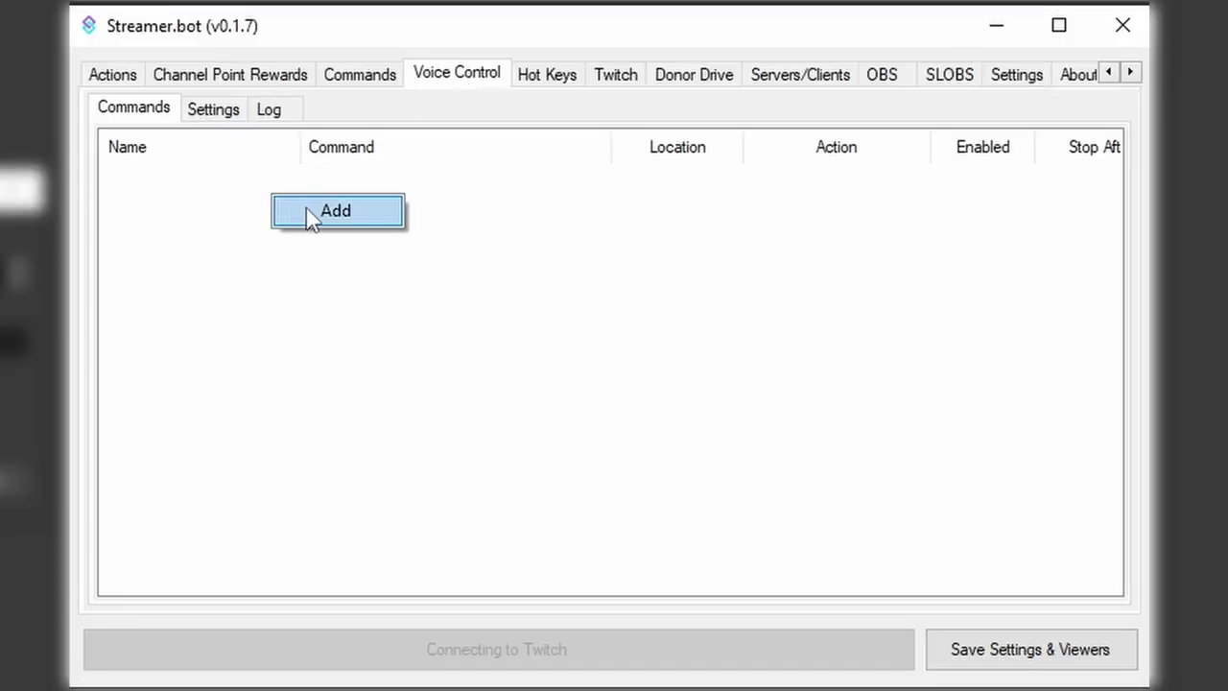
left_click(307, 211)
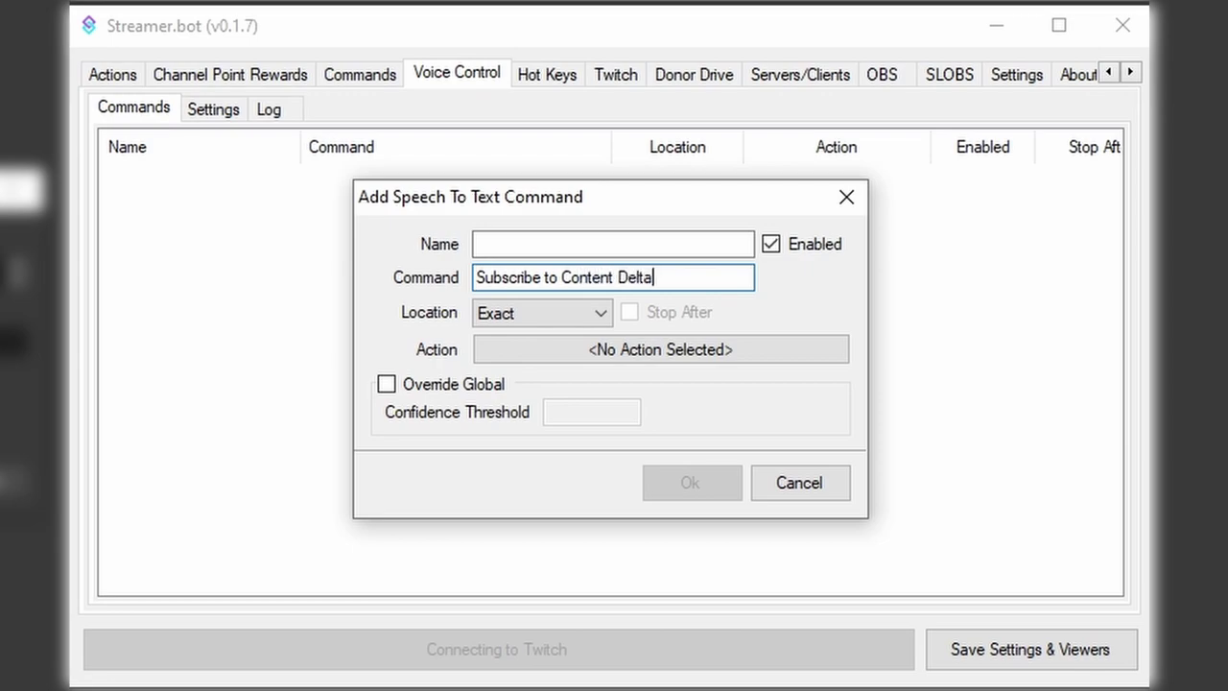
left_click(495, 387)
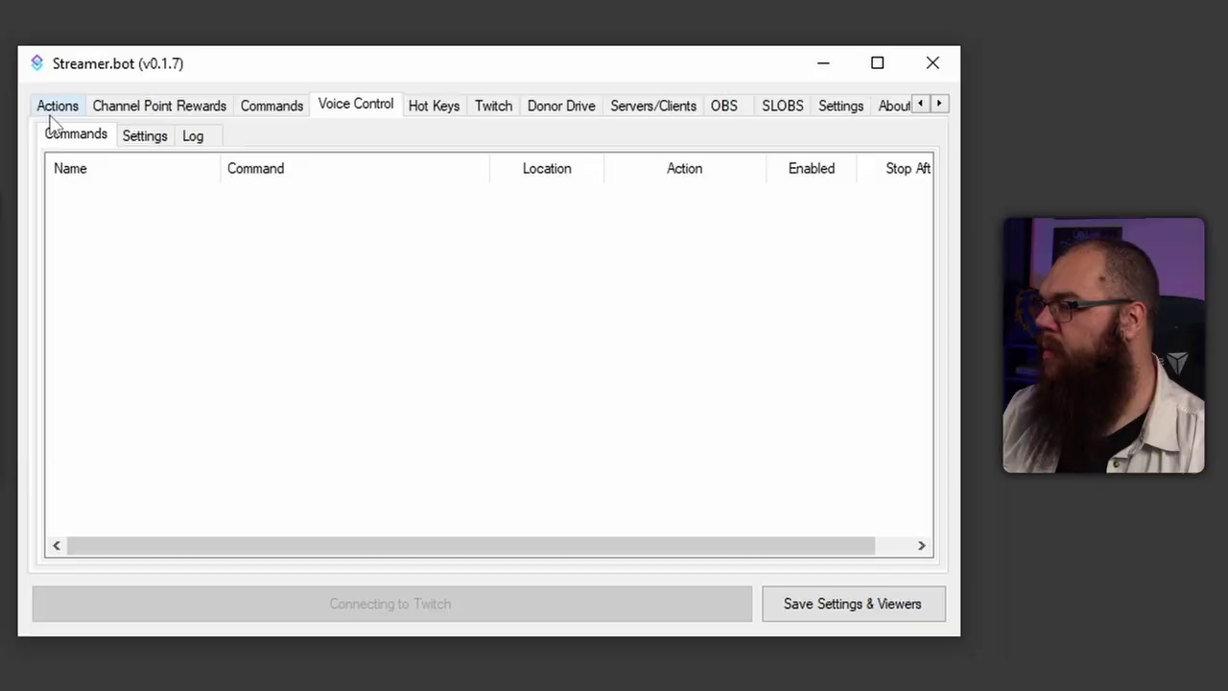
left_click(50, 111)
Step: Create an action named 'First!' in the Redemptions group
right_click(147, 245)
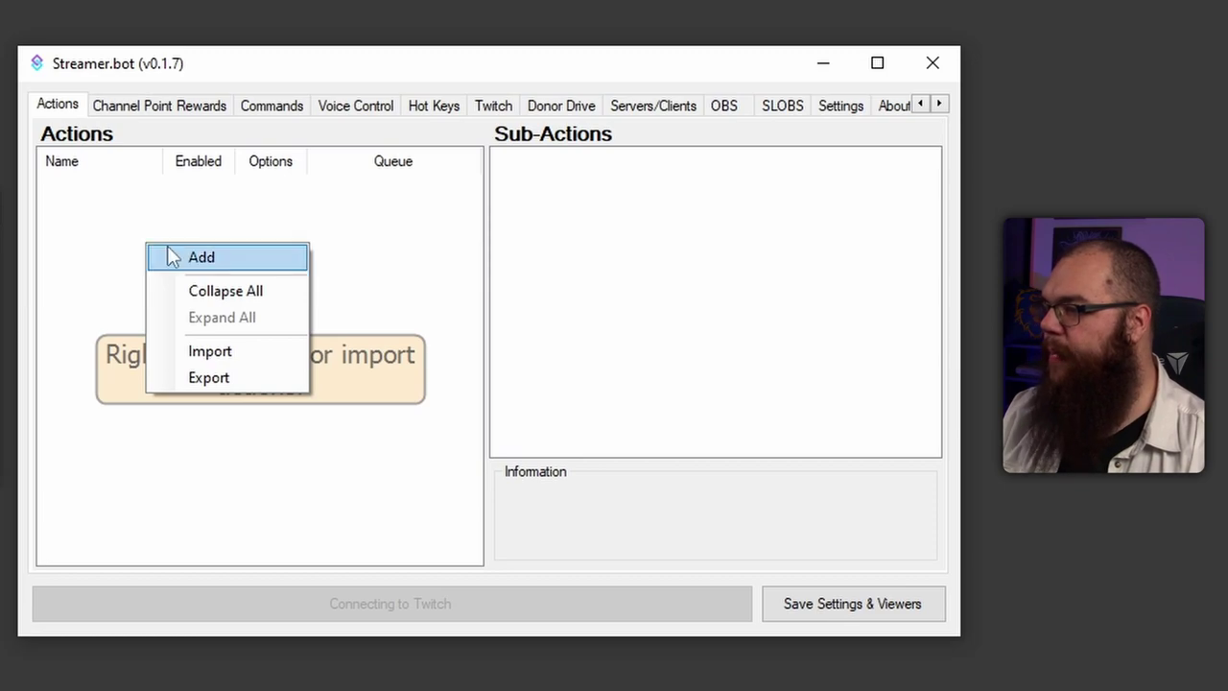
left_click(200, 257)
type("First!")
key("Tab")
type("Redemptions")
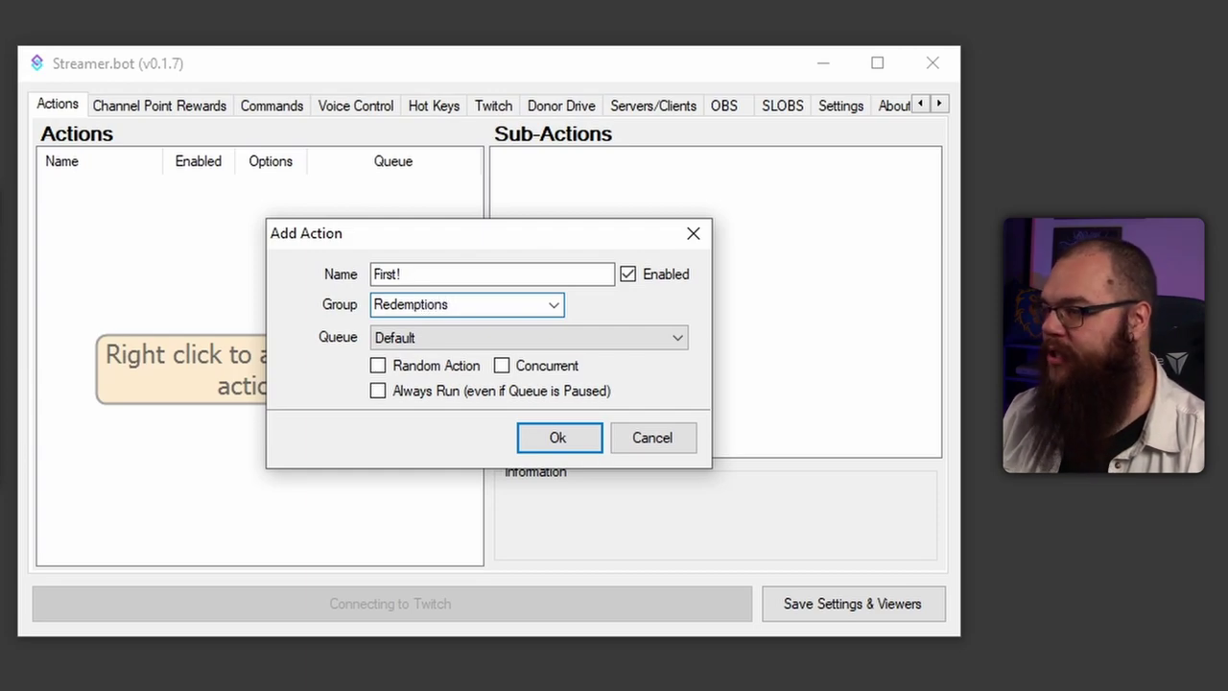
key("Return")
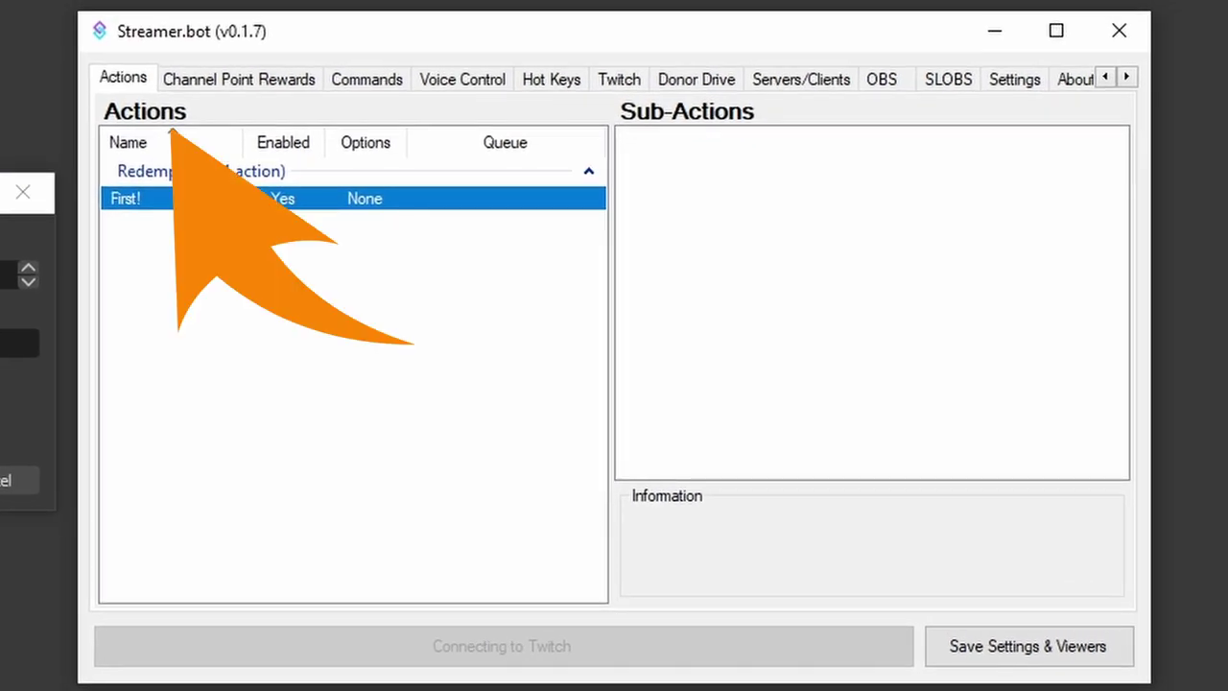